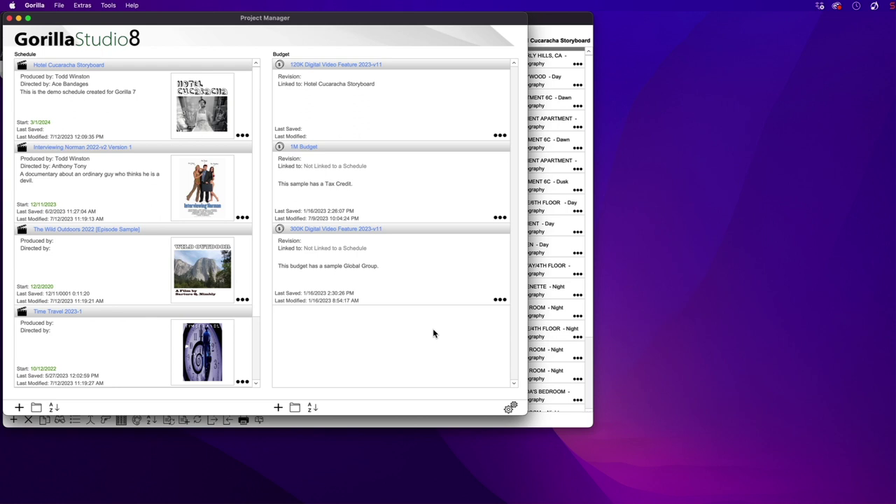
# Step: Open the Hotel Cucaracha Storyboard schedule and display the breakdown of scene 2, EXT. HOLLYWOOD
pyautogui.click(66, 66)
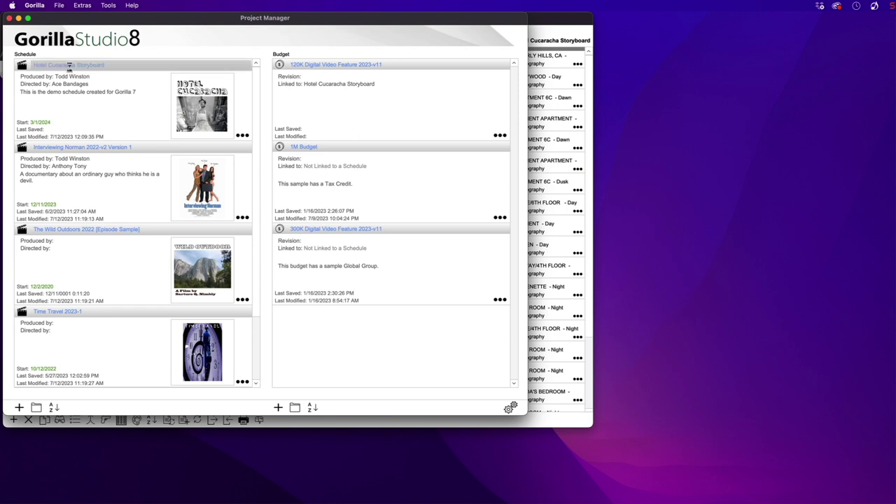
pyautogui.doubleClick(69, 65)
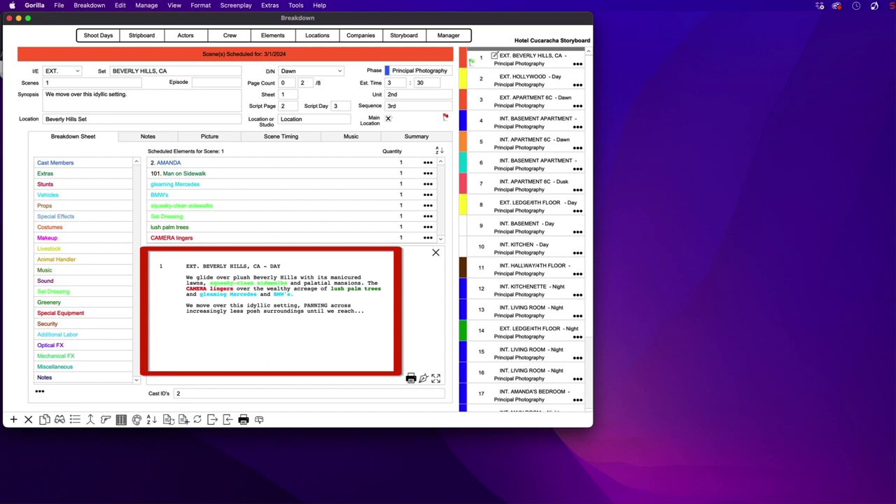
pyautogui.click(529, 80)
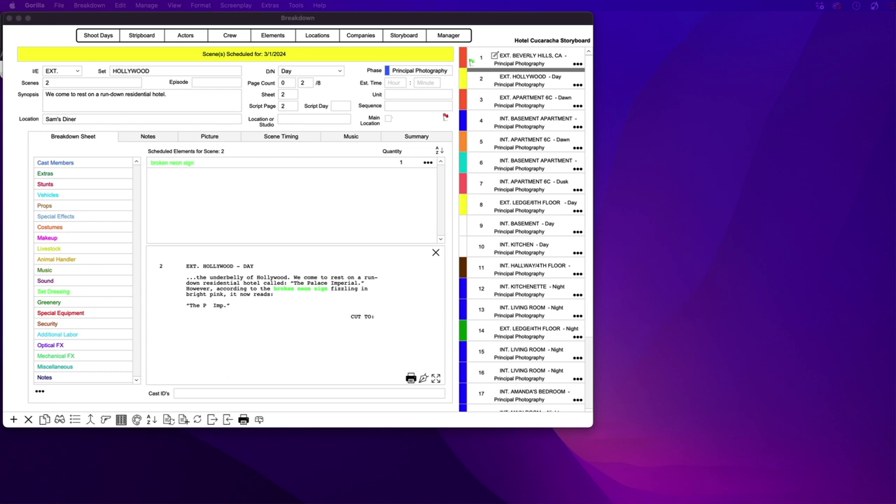
pyautogui.click(377, 258)
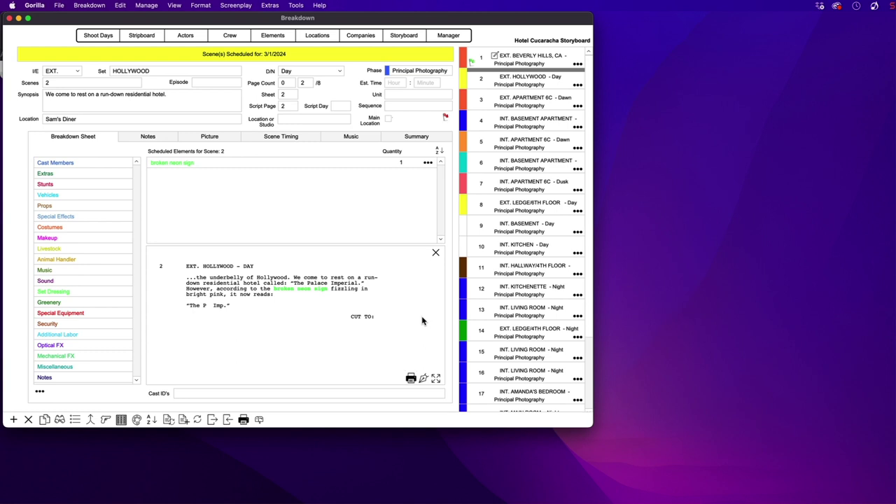
# Step: Insert below scene 2's second screenplay line: "This is a new line I am adding here. I will also tag these items -- a Cow and a Horse."
pyautogui.click(423, 379)
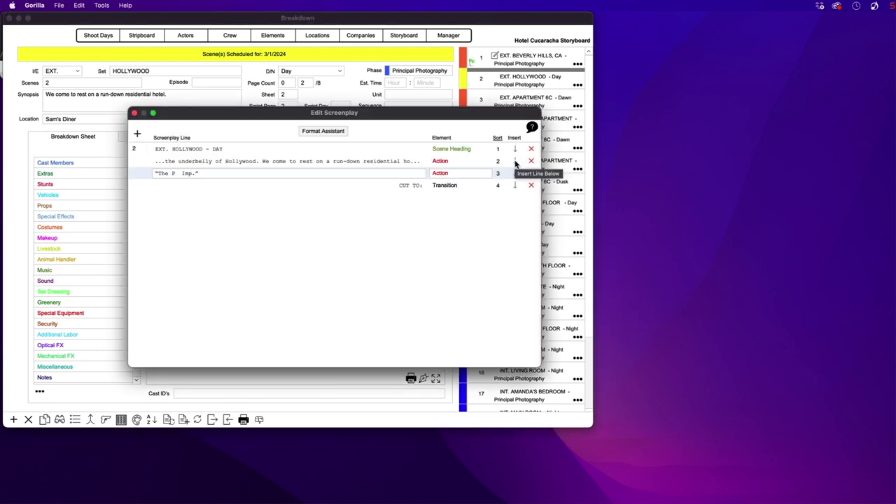
pyautogui.click(514, 162)
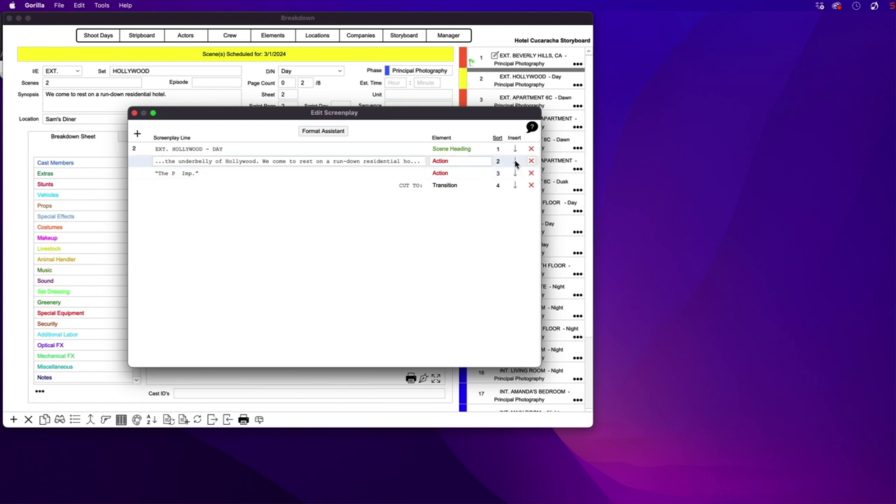
pyautogui.click(79, 5)
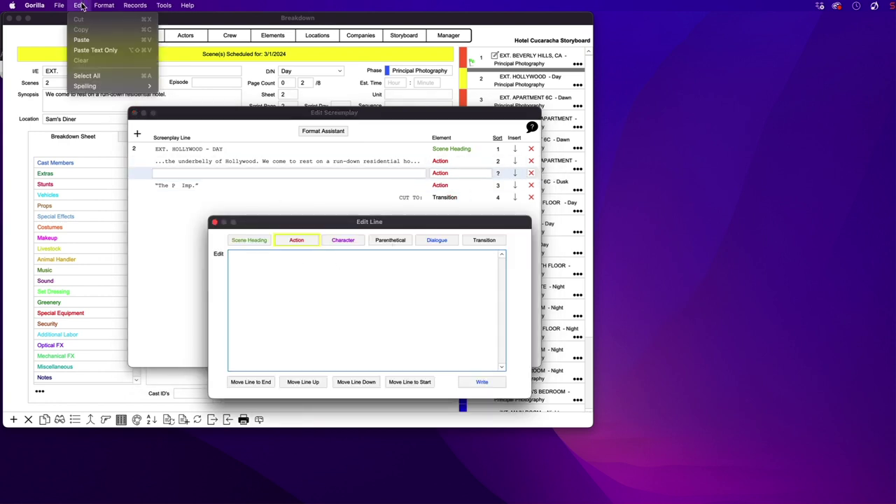
pyautogui.click(91, 51)
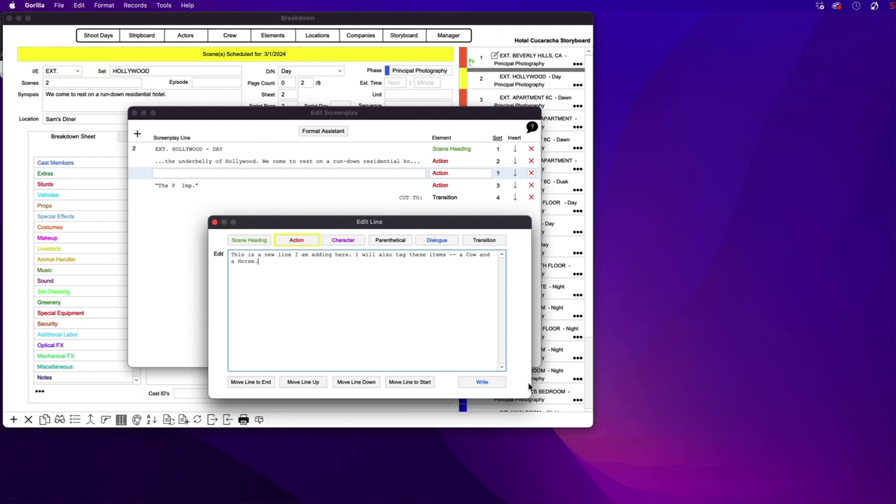
pyautogui.click(495, 383)
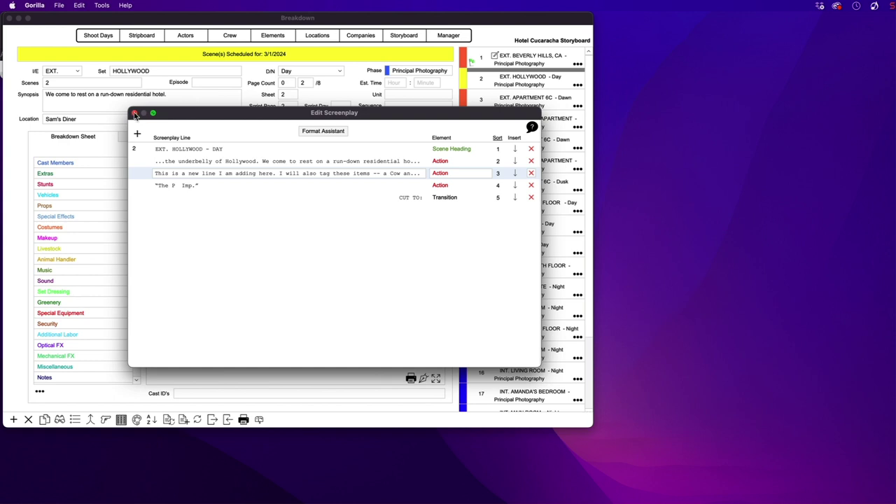
pyautogui.click(135, 115)
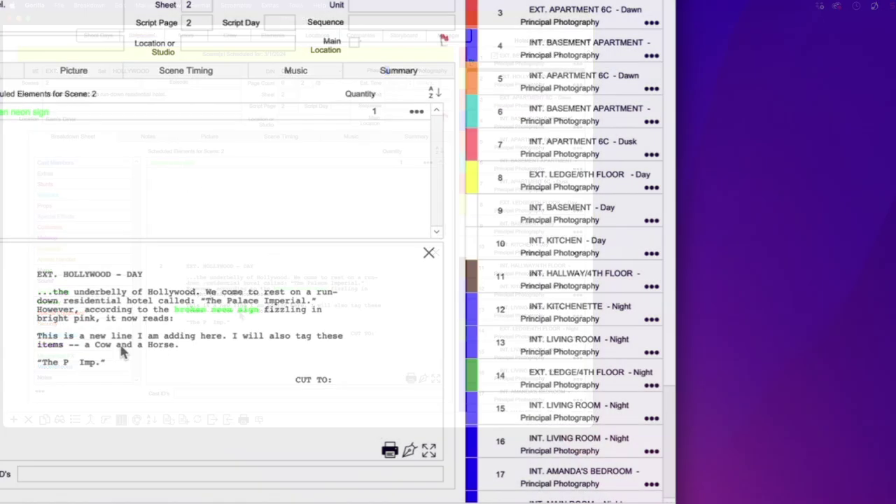
# Step: Tag the words Cow and Horse in scene 2's new line as Livestock elements
pyautogui.doubleClick(102, 344)
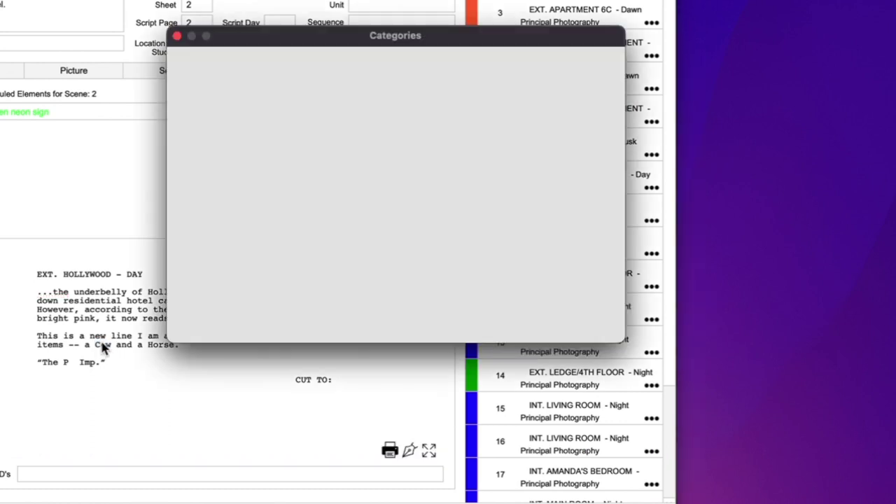
pyautogui.click(231, 236)
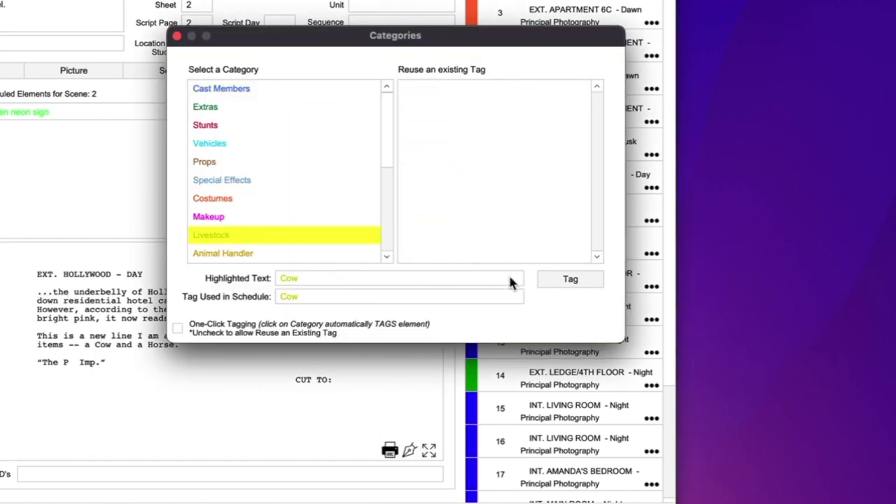
pyautogui.click(571, 280)
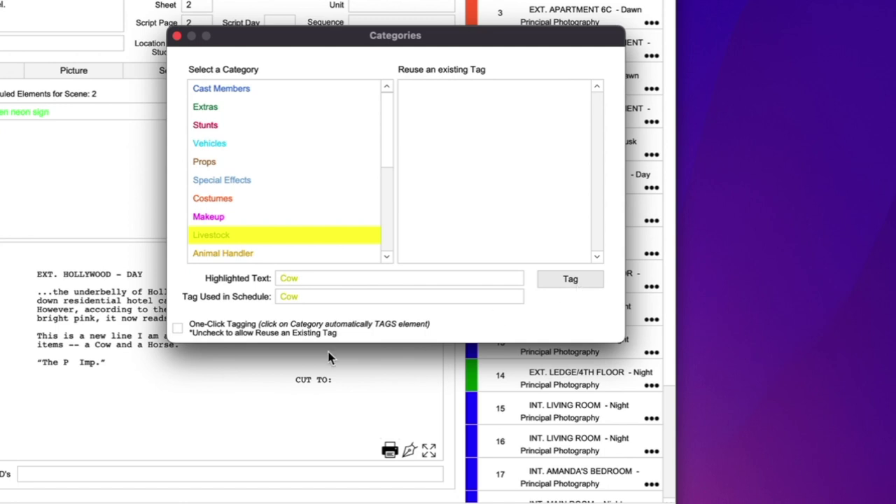
pyautogui.doubleClick(154, 345)
pyautogui.rightClick(155, 348)
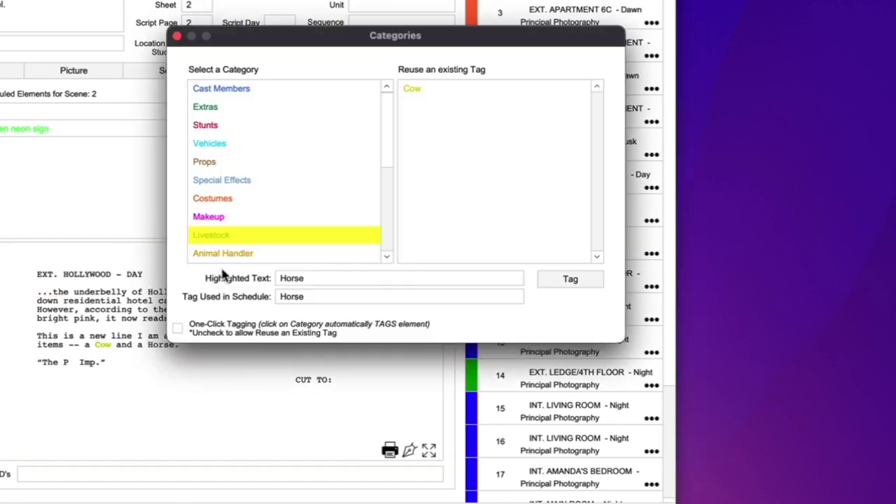
pyautogui.click(570, 280)
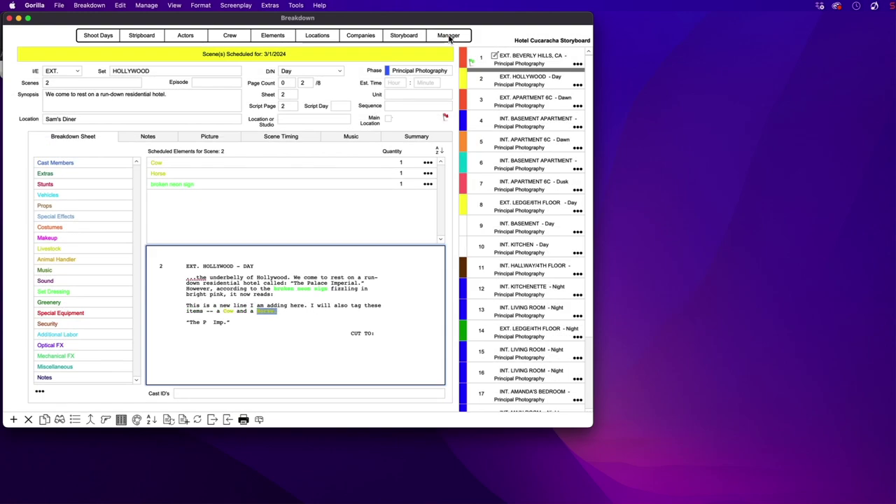
# Step: Save the Hotel Cucaracha Storyboard schedule from the Project Manager to the Desktop as a Final Draft (.fdx) export
pyautogui.click(452, 36)
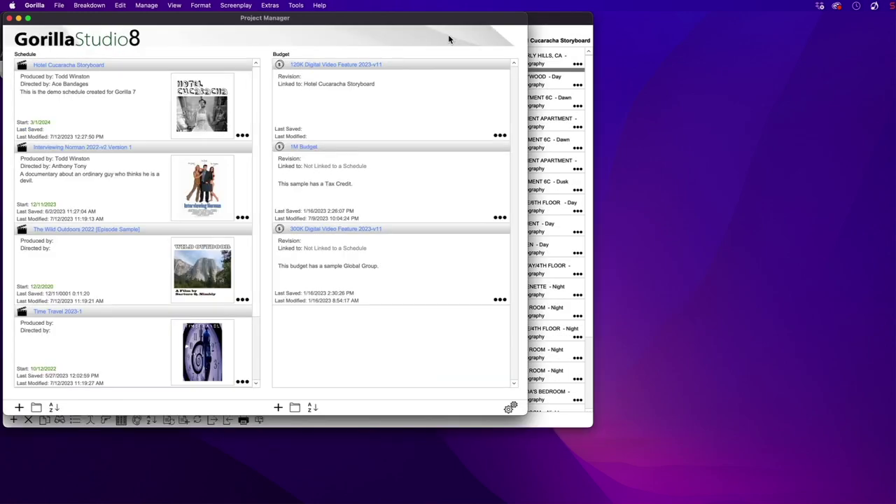
pyautogui.click(242, 136)
pyautogui.click(198, 157)
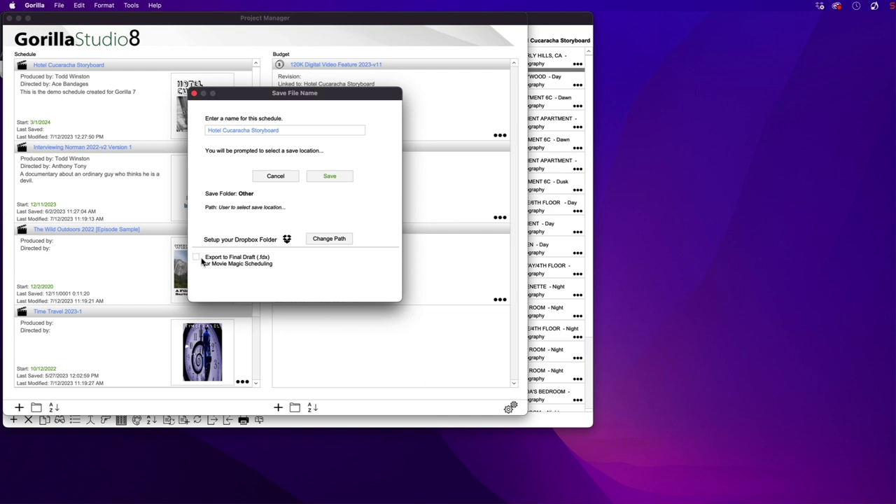
pyautogui.click(197, 258)
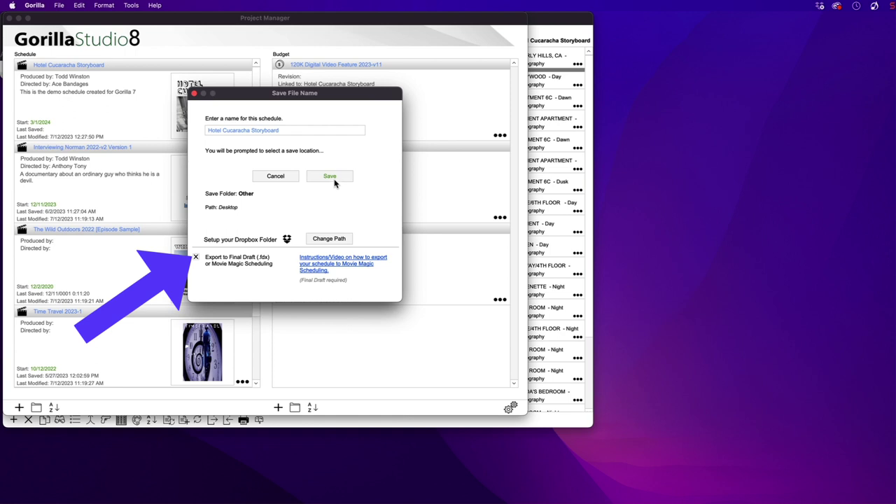
pyautogui.click(352, 177)
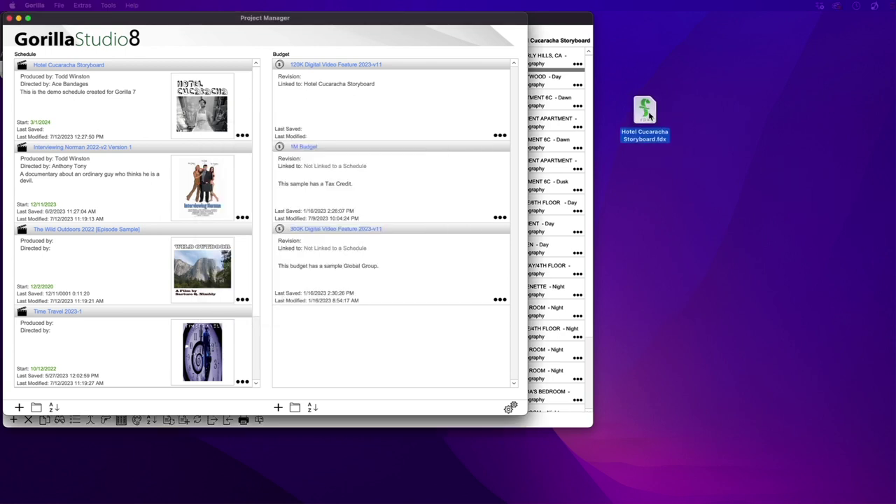
# Step: Open the exported Hotel Cucaracha Storyboard.fdx file from the desktop in Final Draft 12
pyautogui.click(646, 112)
pyautogui.rightClick(648, 114)
pyautogui.moveTo(700, 127)
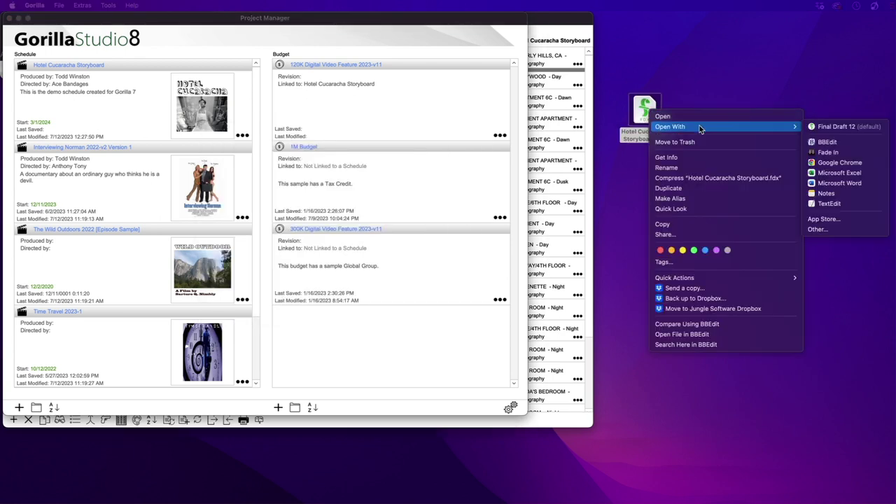
pyautogui.click(835, 127)
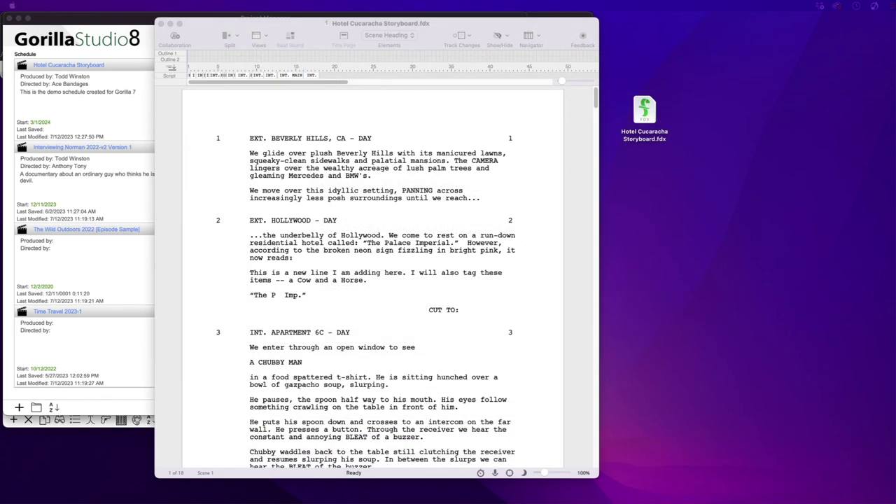
pyautogui.click(388, 27)
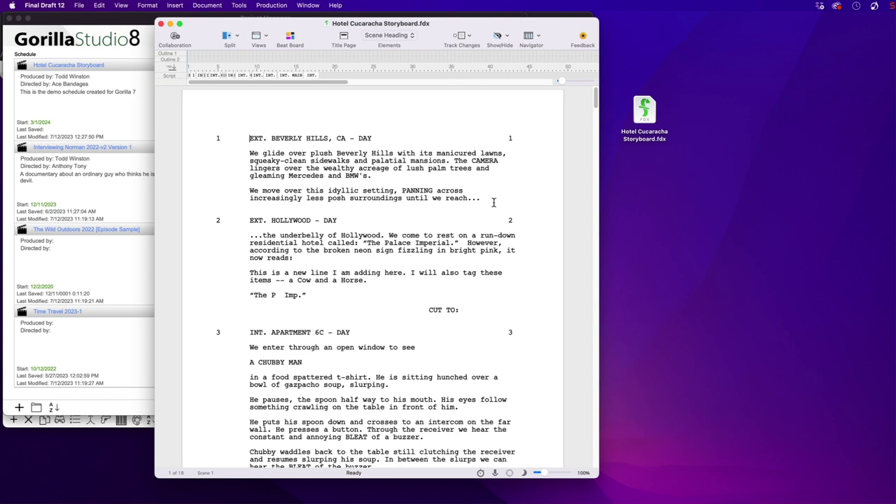
# Step: Look through the exported script and highlight the added Cow and Horse line in scene 2
pyautogui.scroll(-10, 452, 352)
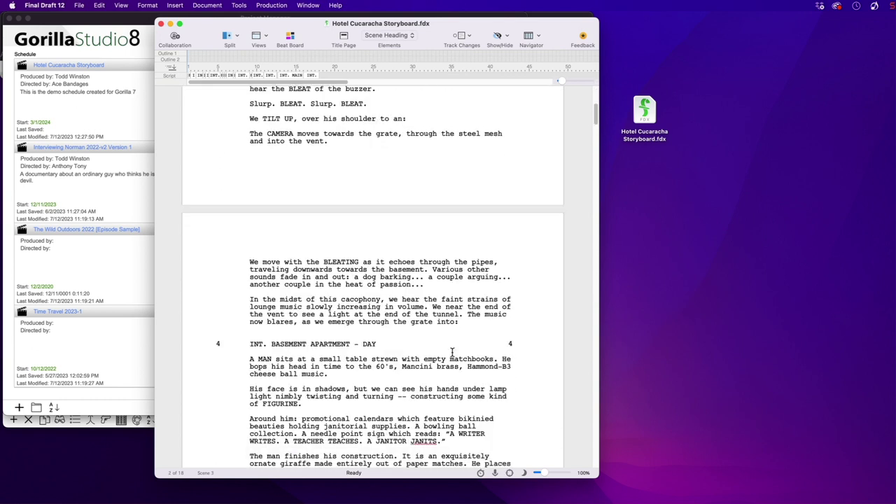
pyautogui.scroll(12, 452, 352)
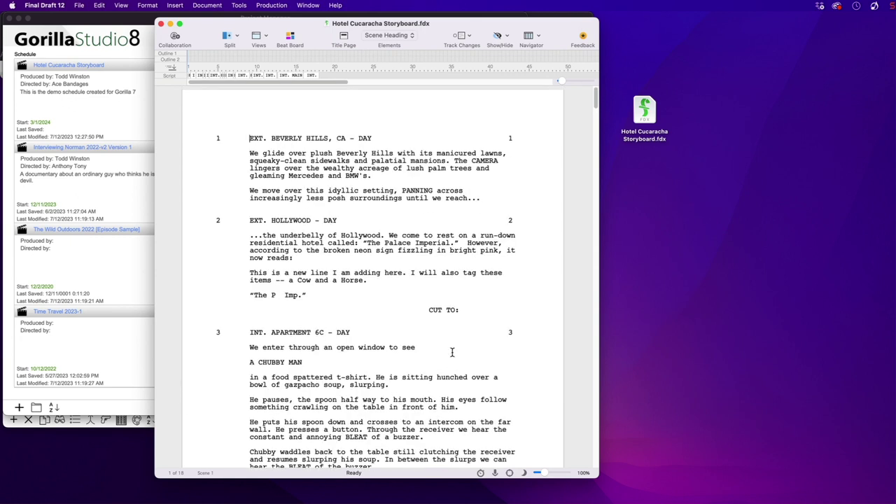
pyautogui.click(230, 274)
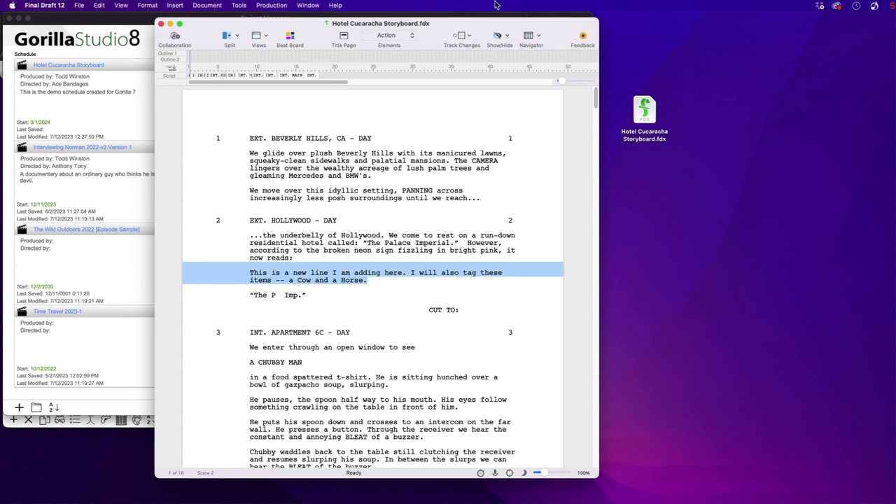
# Step: Turn on Tags Mode and show the Tags view of the Navigator, moving its window fully into sight
pyautogui.click(271, 5)
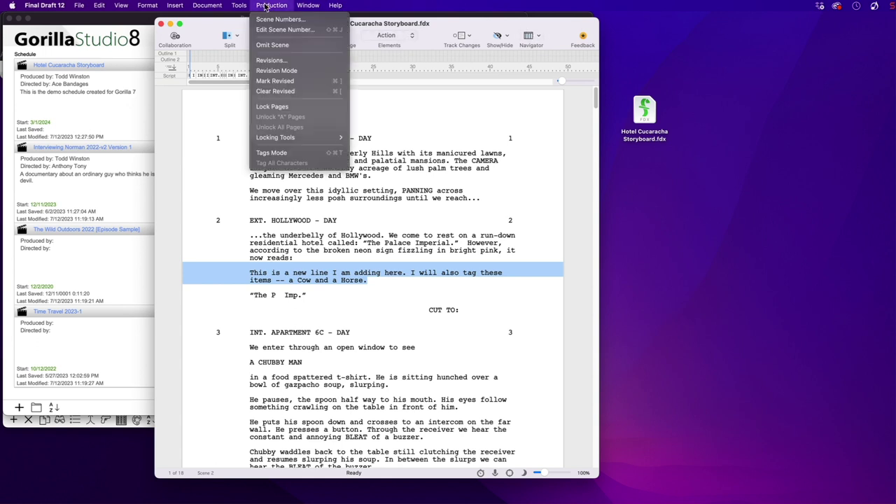
pyautogui.click(288, 153)
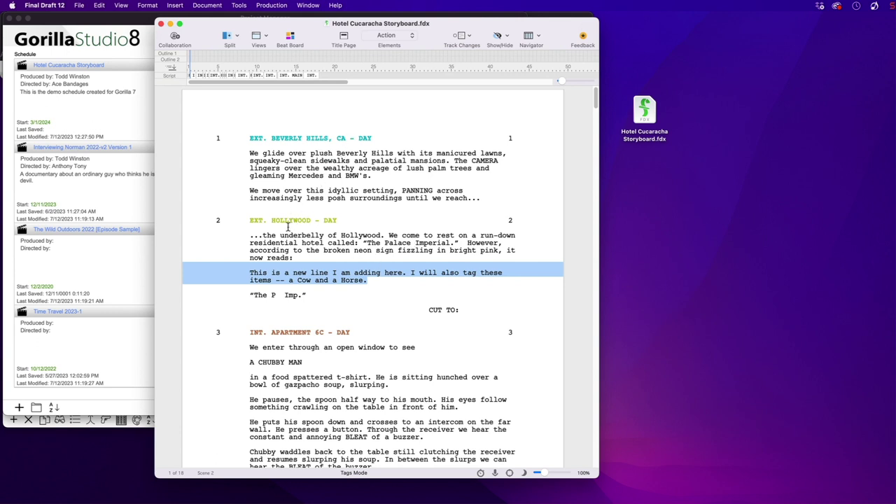
pyautogui.click(533, 36)
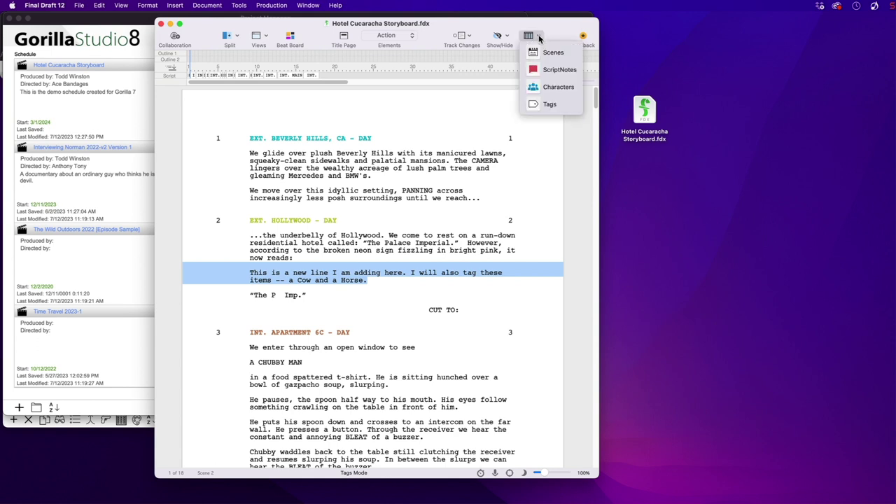
pyautogui.click(552, 104)
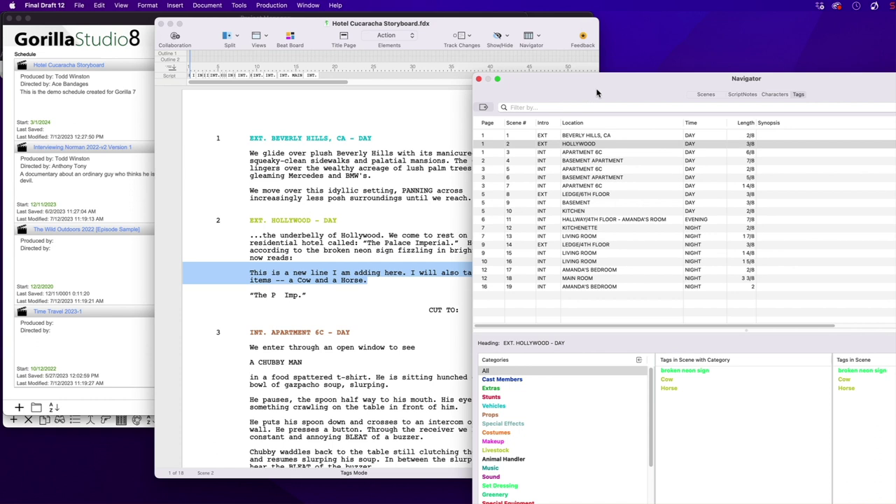
pyautogui.moveTo(597, 93); pyautogui.dragTo(480, 44)
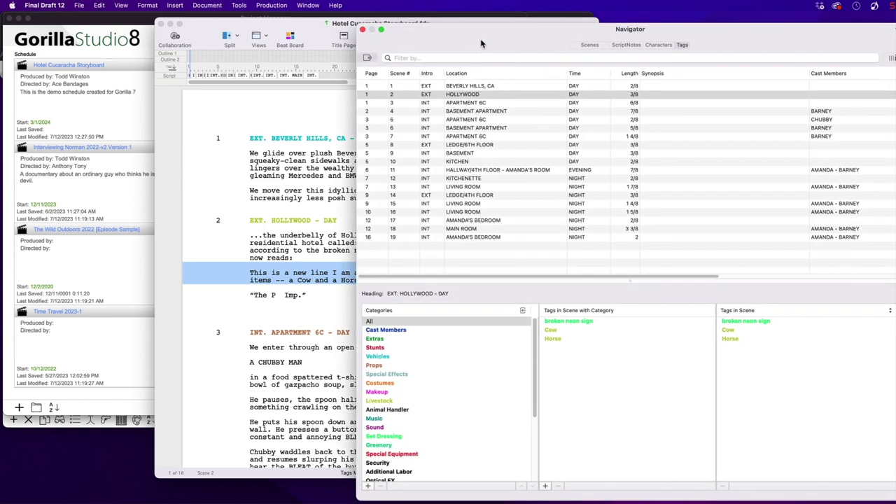
# Step: Examine the tags listed for scenes 1 to 4 and return to scene 2, HOLLYWOOD
pyautogui.click(460, 87)
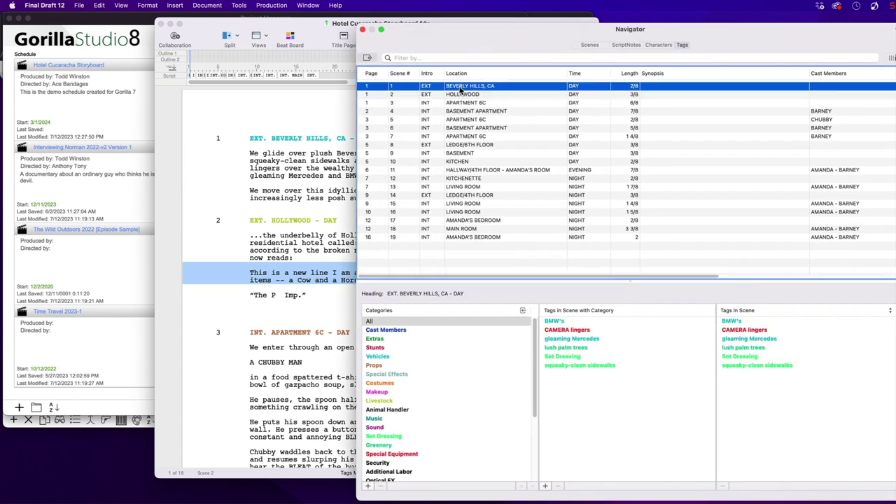
pyautogui.click(465, 96)
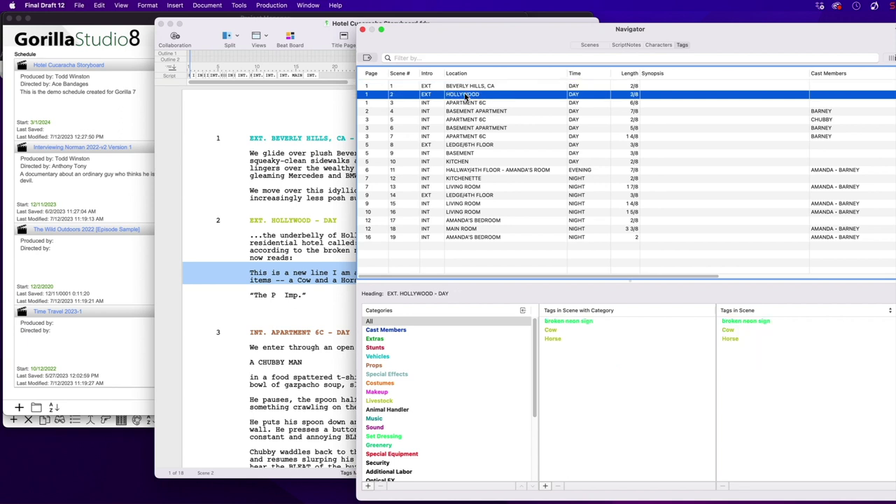
pyautogui.click(467, 103)
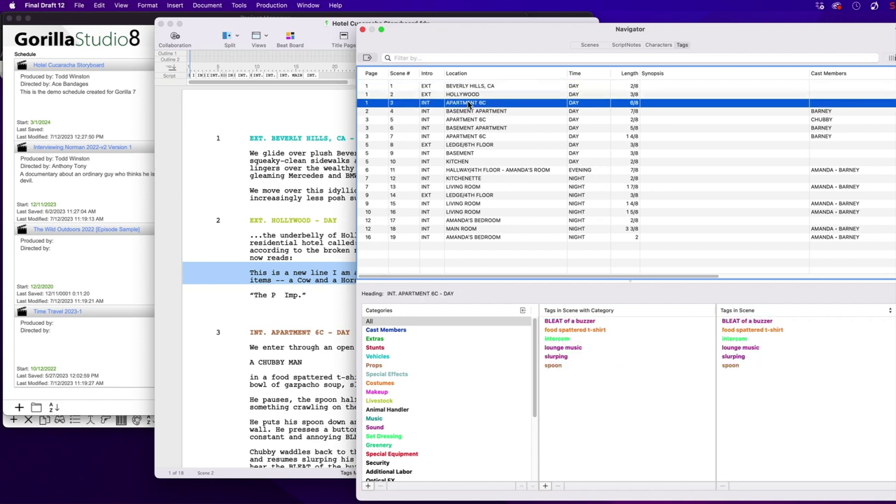
pyautogui.click(470, 111)
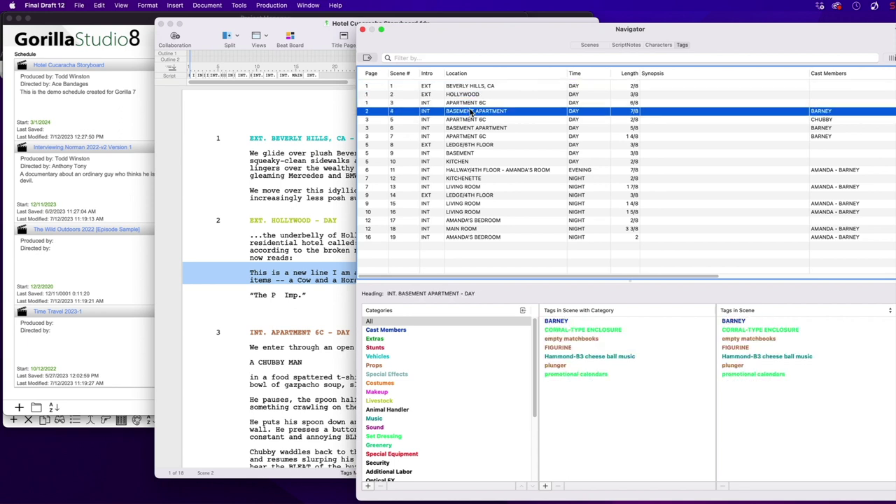
pyautogui.click(466, 95)
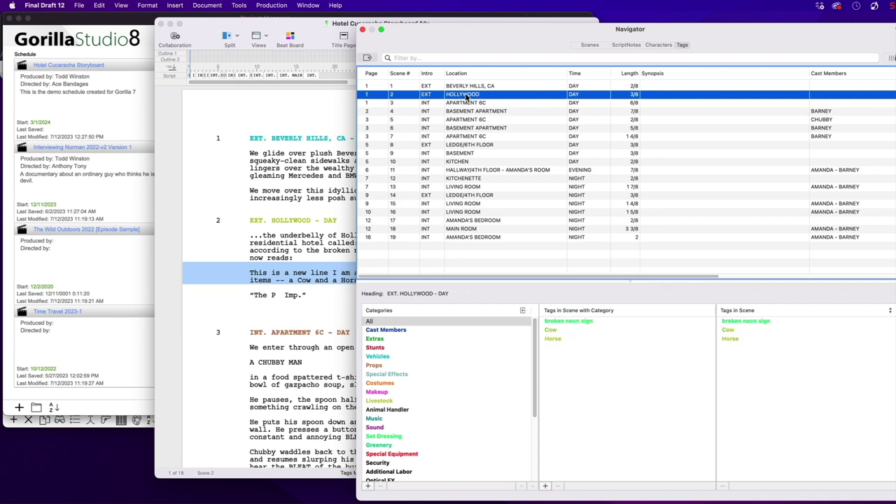
# Step: Move the Navigator off the script, then turn off Tags Mode with the cursor at the end of scene 2's Cow and Horse line
pyautogui.moveTo(450, 32); pyautogui.dragTo(686, 28)
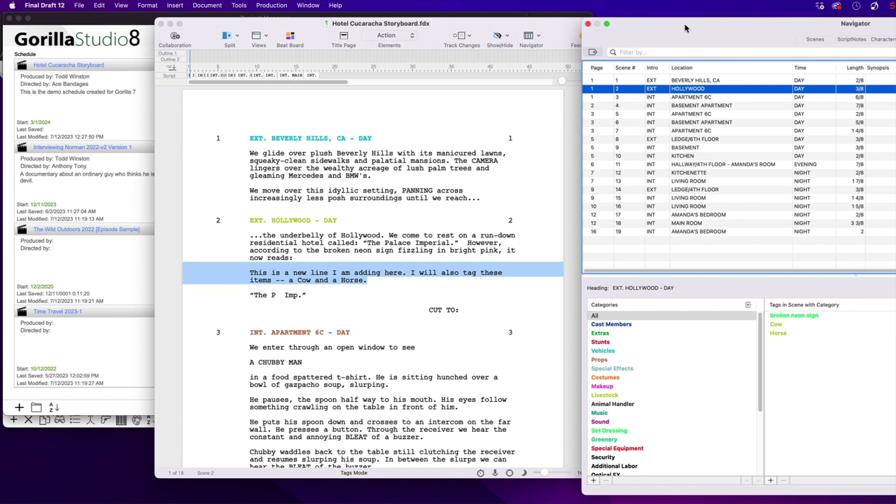
pyautogui.click(374, 281)
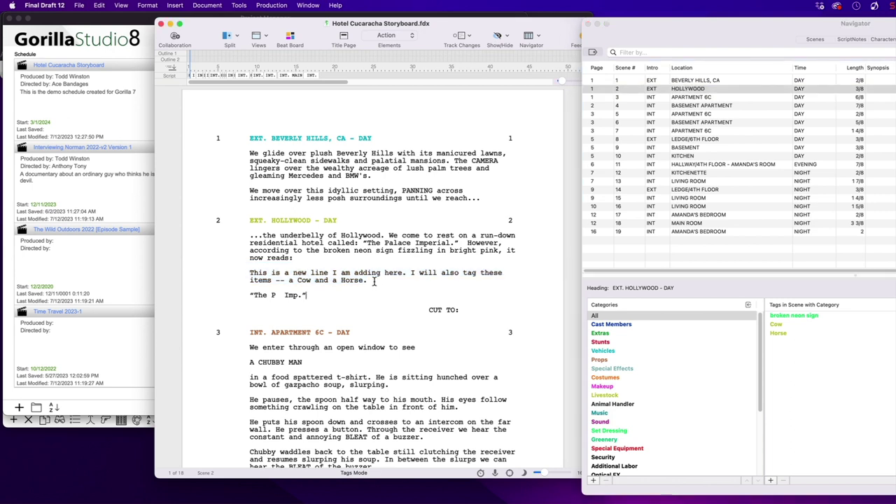
pyautogui.press('Down')
pyautogui.click(278, 7)
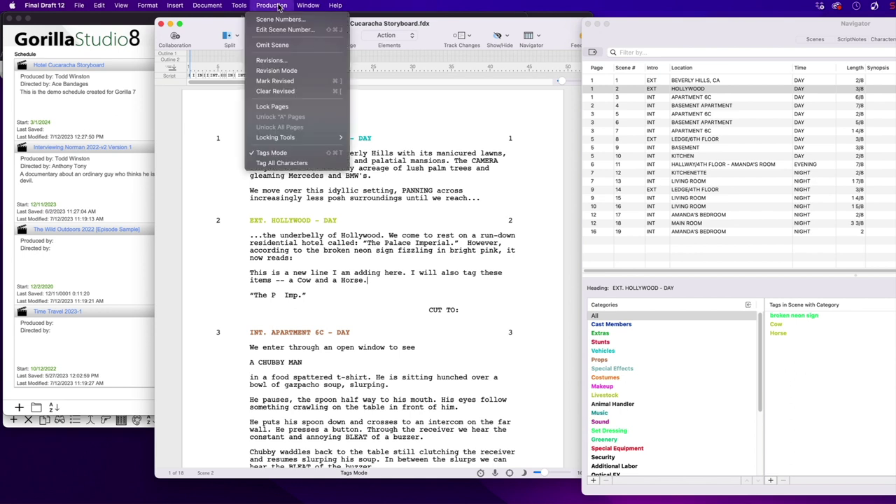
pyautogui.click(272, 154)
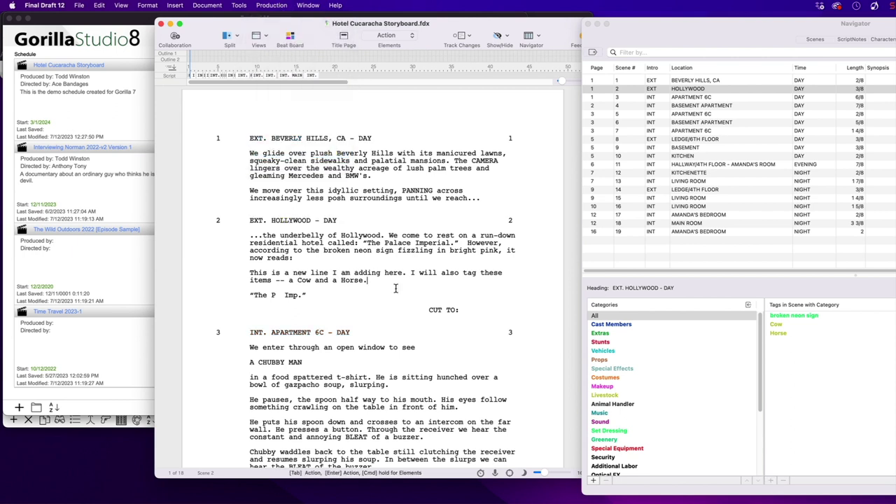
# Step: Add a new action paragraph: "This is now a new line I am entering here in Final Draft. I will tag this item here as a Chicken."
pyautogui.press('Return')
pyautogui.write('This is now a new line I am entering here in Final Draft. I will tag this item here as a Chicken.')
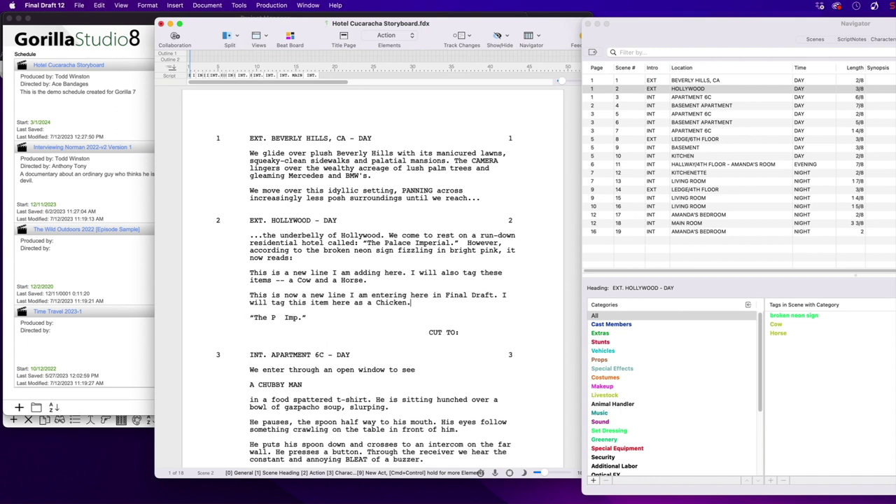
# Step: Turn Tags Mode back on and tag the word Chicken in scene 2's new line as Livestock
pyautogui.click(271, 6)
pyautogui.click(284, 153)
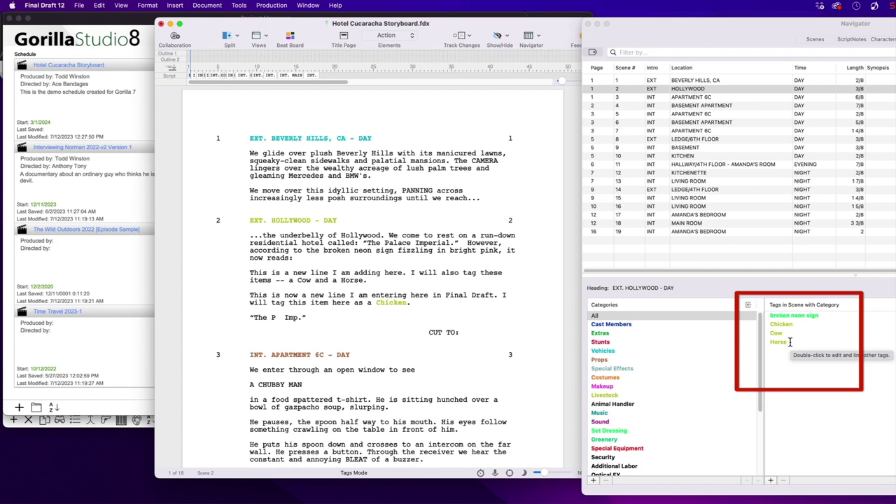
# Step: Save a copy of the script to the Desktop under the name Hotel Cucaracha Final Draft
pyautogui.click(77, 6)
pyautogui.click(87, 86)
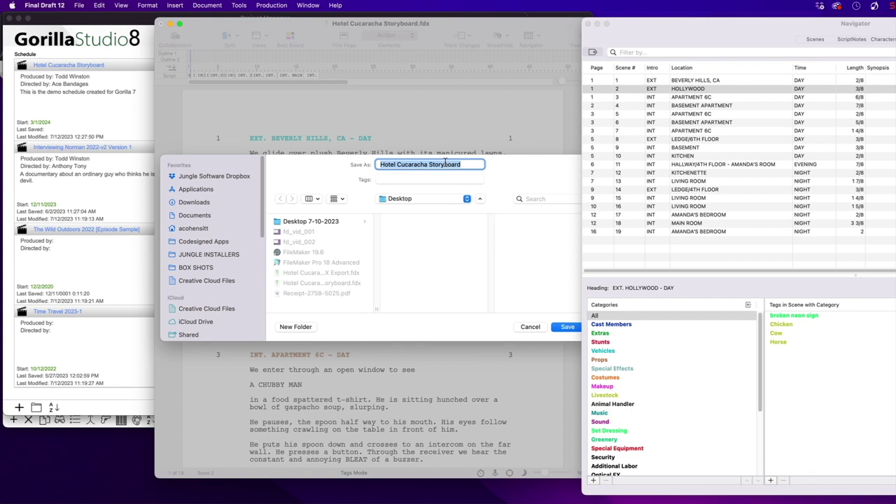
pyautogui.doubleClick(443, 163)
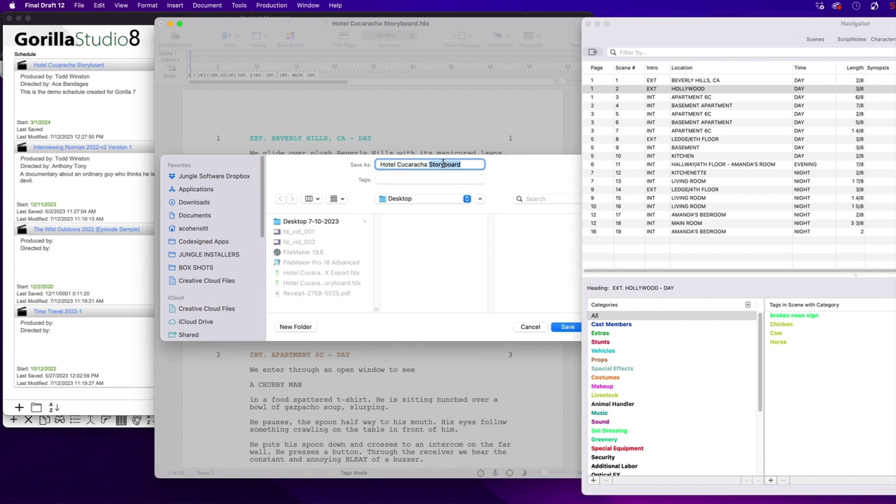
pyautogui.write('Final Draft')
pyautogui.click(565, 330)
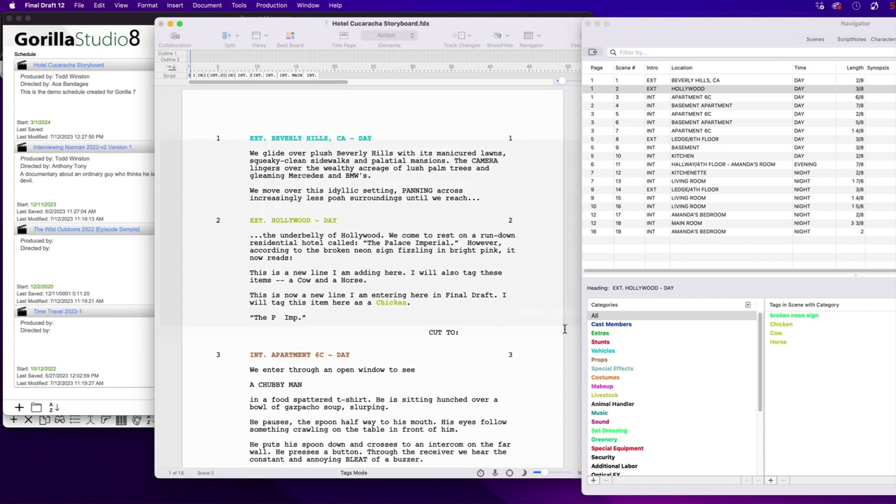
# Step: Run the Format Assistant, fix both blank elements in scene 19 and close the assistant
pyautogui.click(245, 5)
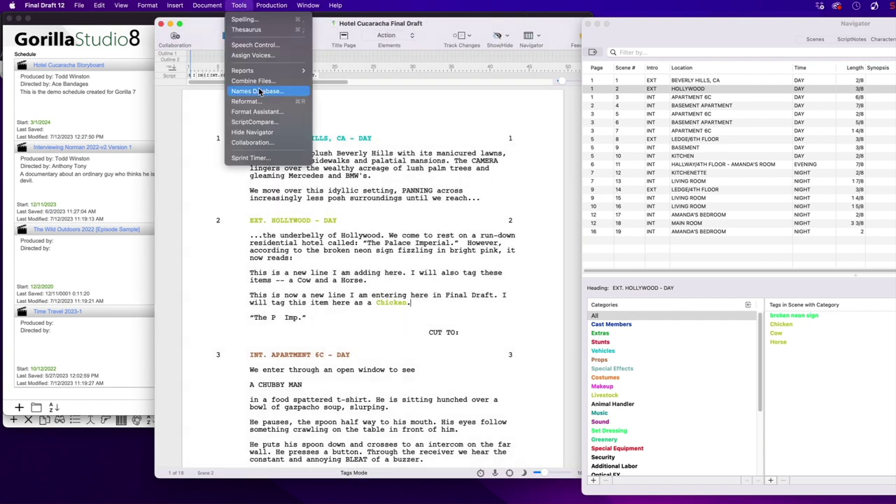
pyautogui.click(256, 113)
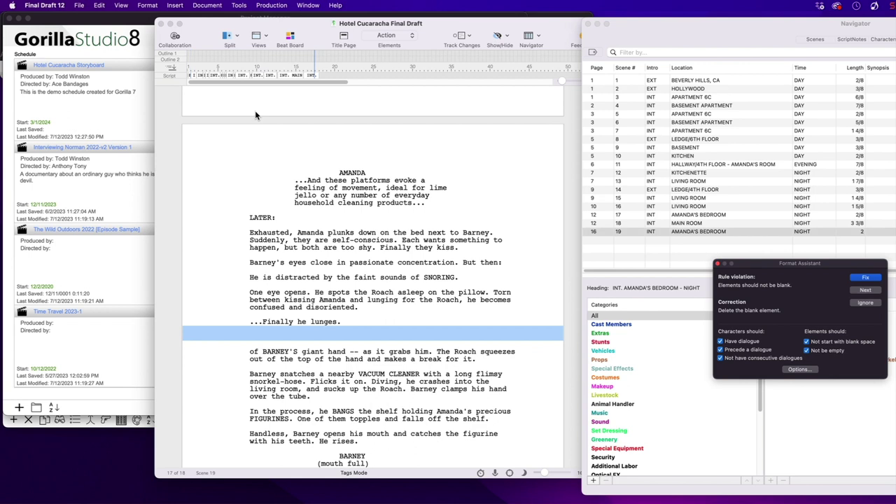
pyautogui.moveTo(837, 266); pyautogui.dragTo(538, 133)
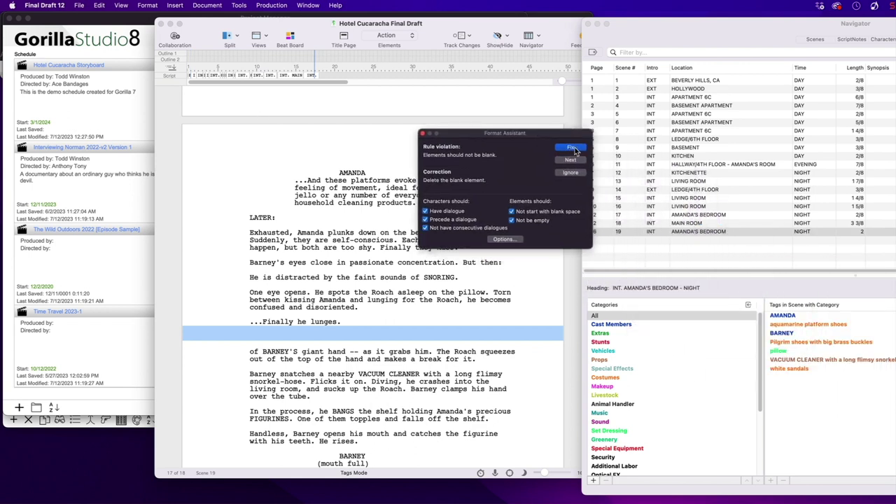
pyautogui.click(574, 149)
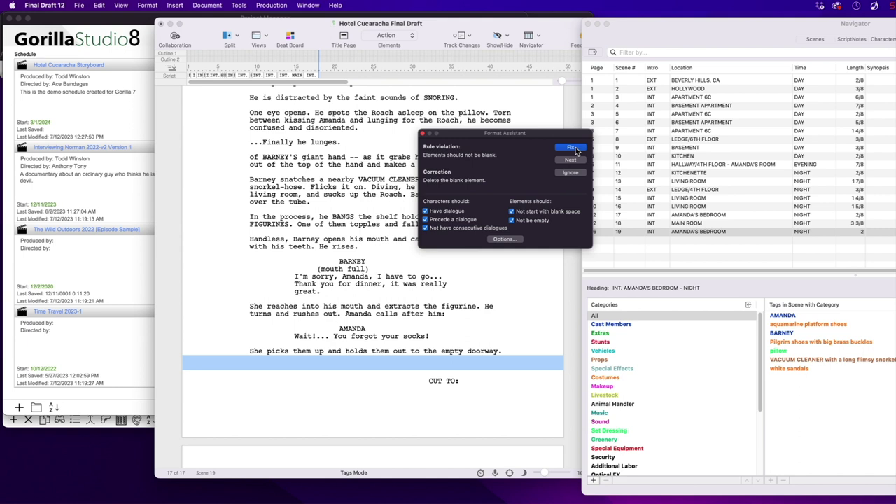
pyautogui.click(574, 150)
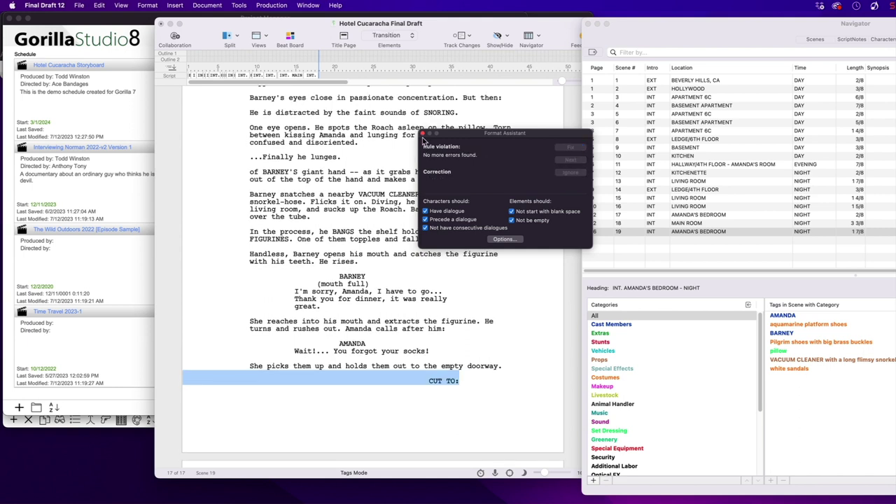
pyautogui.click(423, 133)
# Step: Save the corrected script and quit Final Draft to return to Gorilla's Project Manager
pyautogui.click(79, 5)
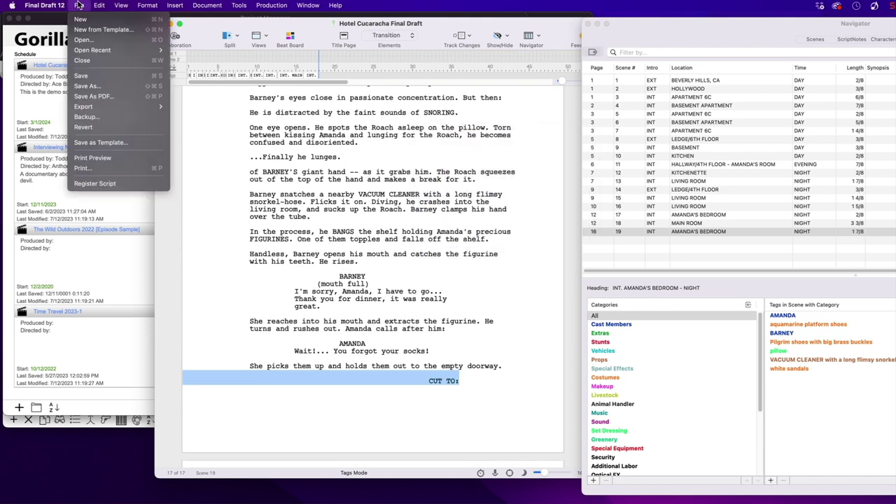
pyautogui.click(88, 76)
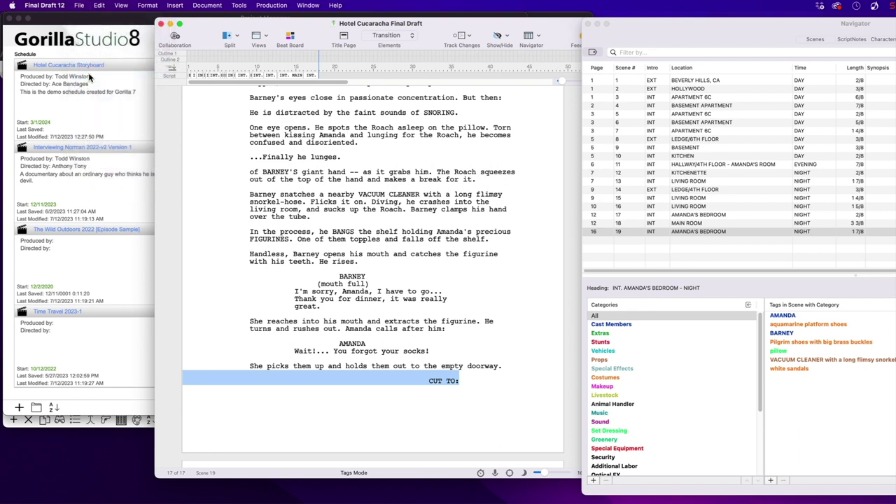
pyautogui.press('super+q')
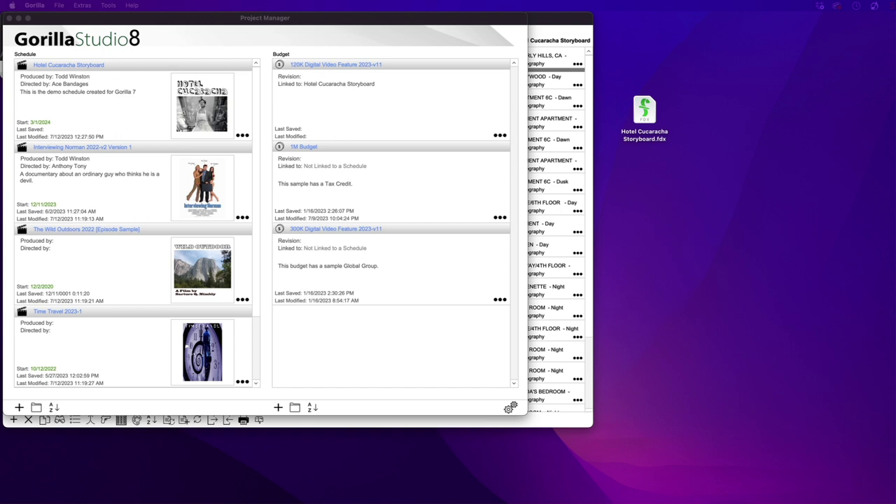
# Step: Import the Hotel Cucaracha Final Draft script into Gorilla as the Revised Screenplay schedule and show the breakdown of scene 2, HOLLYWOOD
pyautogui.moveTo(786, 163); pyautogui.dragTo(648, 50)
pyautogui.click(409, 45)
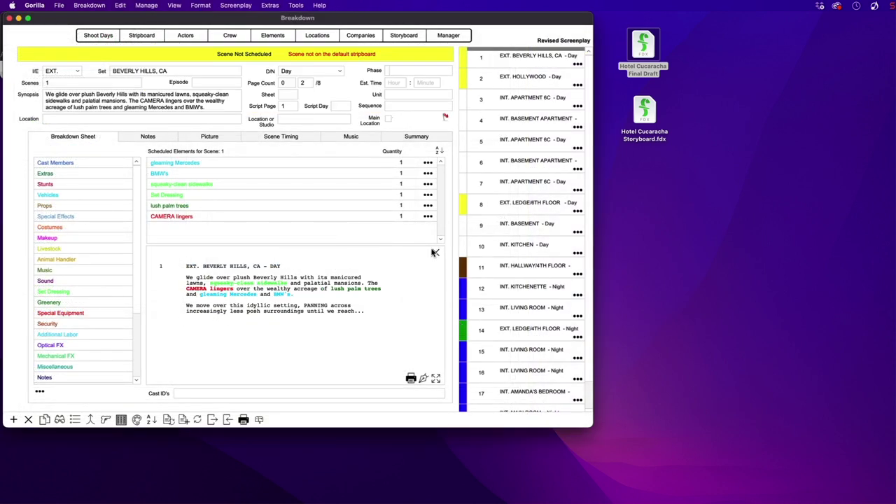
pyautogui.click(536, 83)
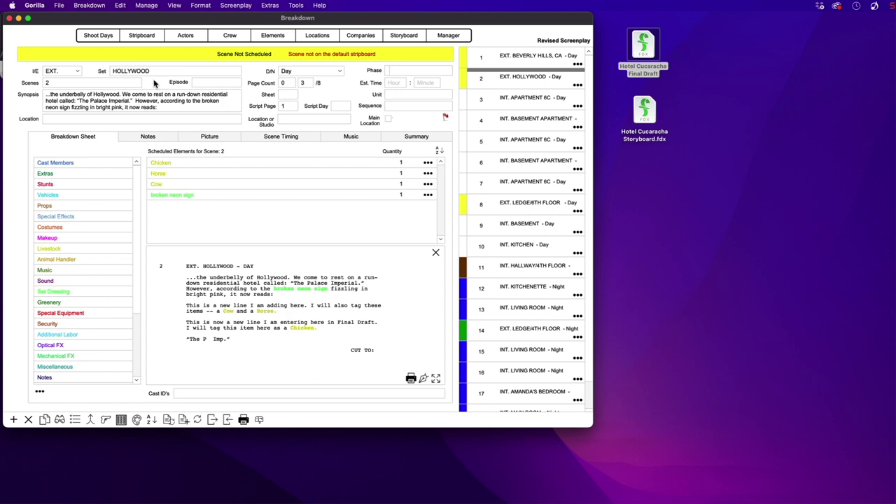
# Step: Check the Shoot Days of the Revised Screenplay schedule without creating a phase and return to the Project Manager
pyautogui.click(98, 35)
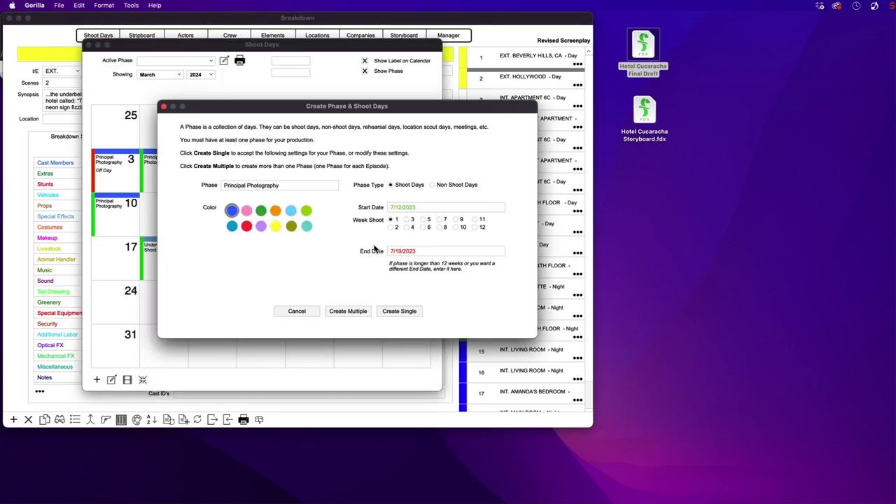
pyautogui.click(292, 312)
pyautogui.click(448, 35)
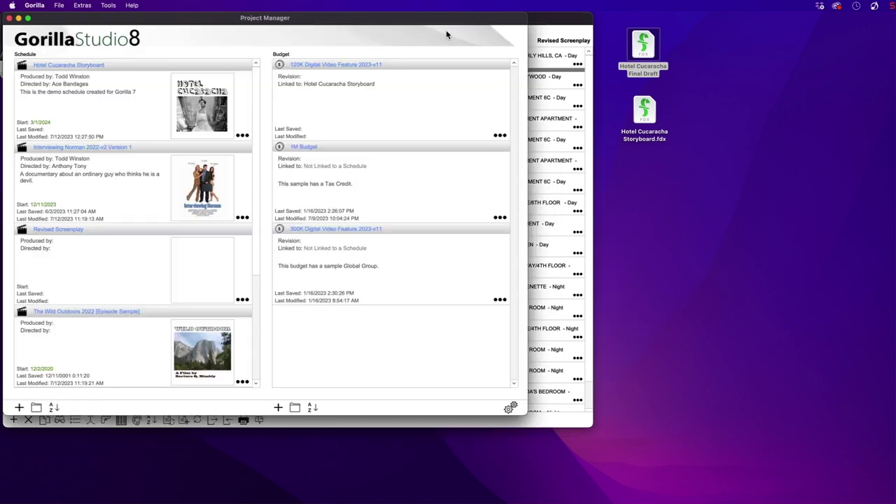
# Step: Open the Hotel Cucaracha Storyboard schedule and show its Shoot Days calendar
pyautogui.click(78, 68)
pyautogui.doubleClick(78, 66)
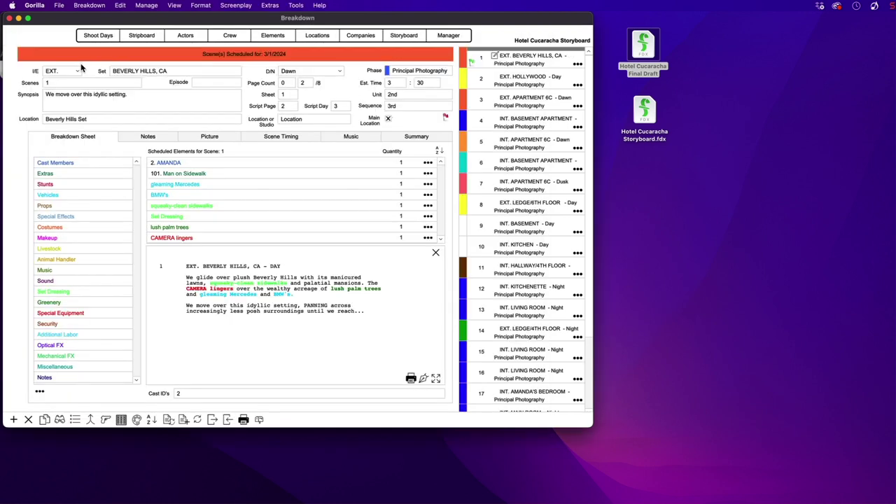
pyautogui.click(109, 37)
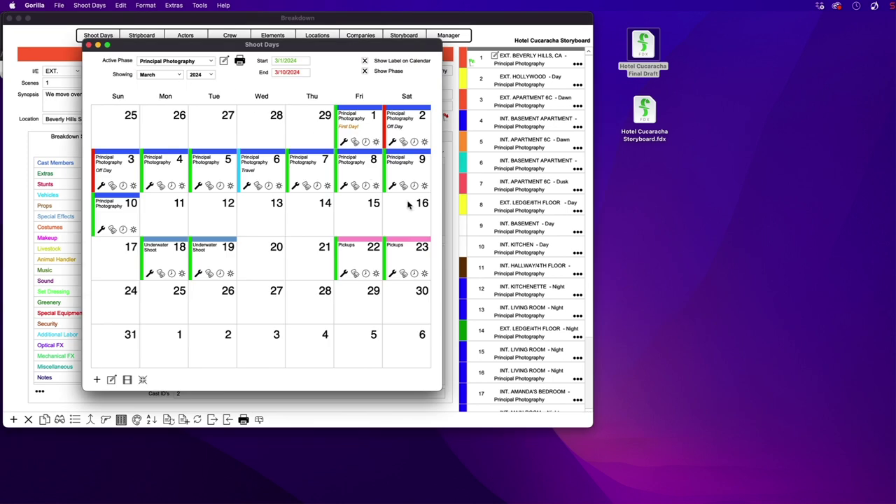